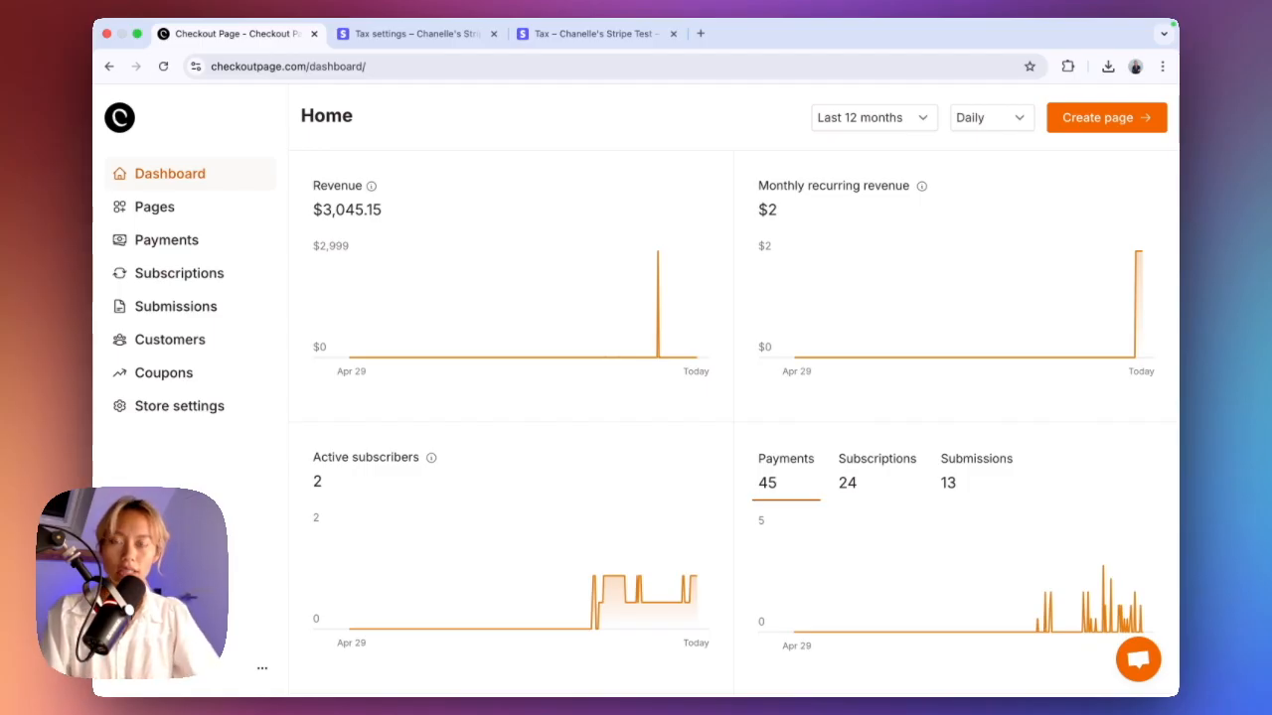
Enable Stripe Tax in the store settings and review the setup instructions below it
click(211, 403)
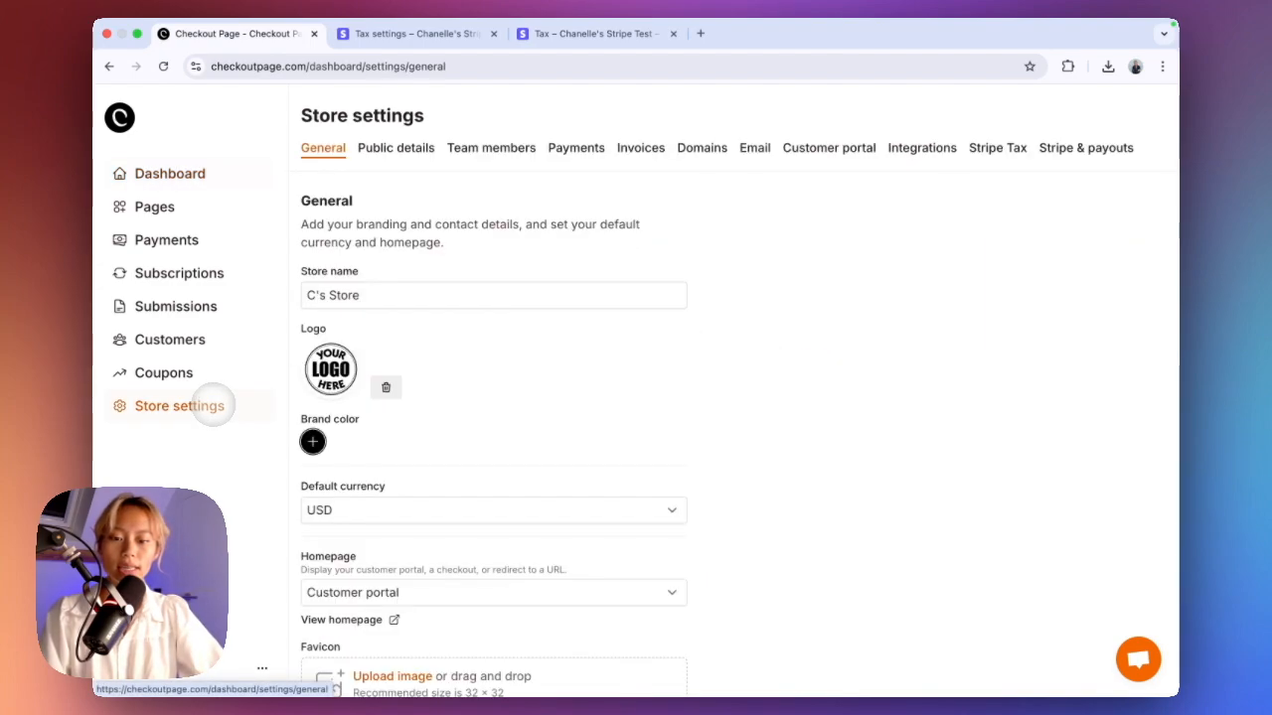
click(998, 149)
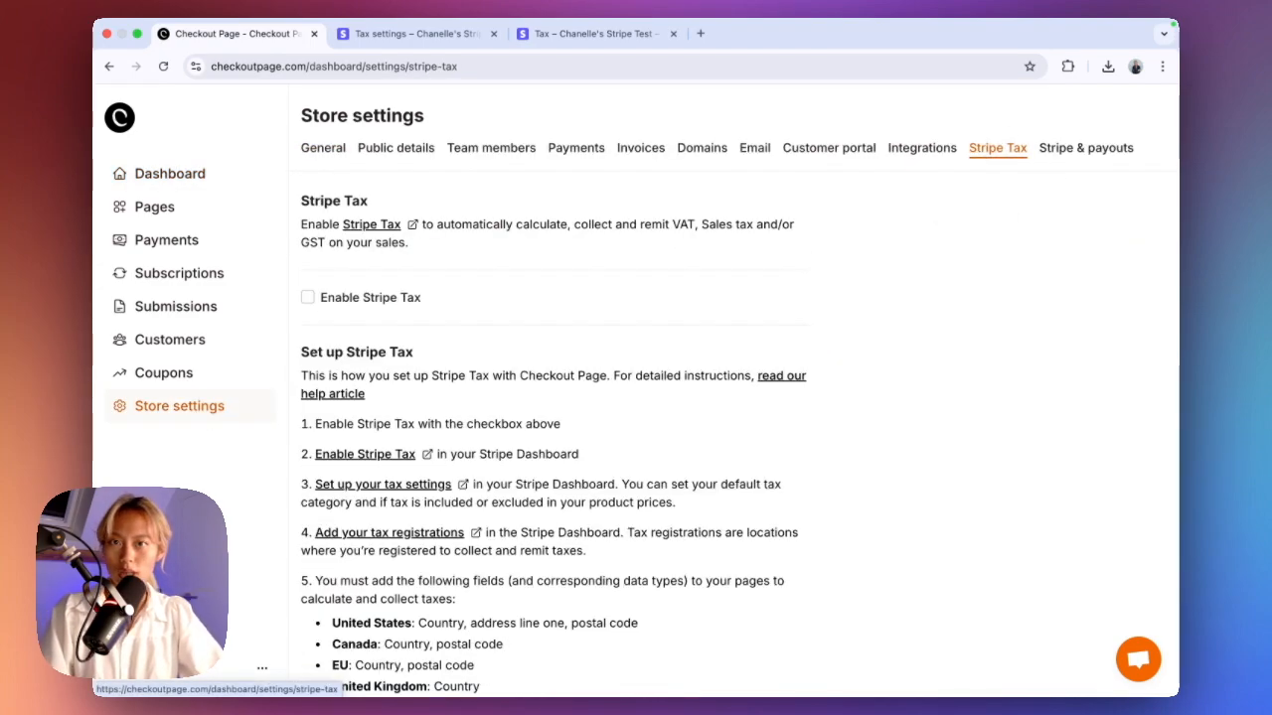
click(307, 297)
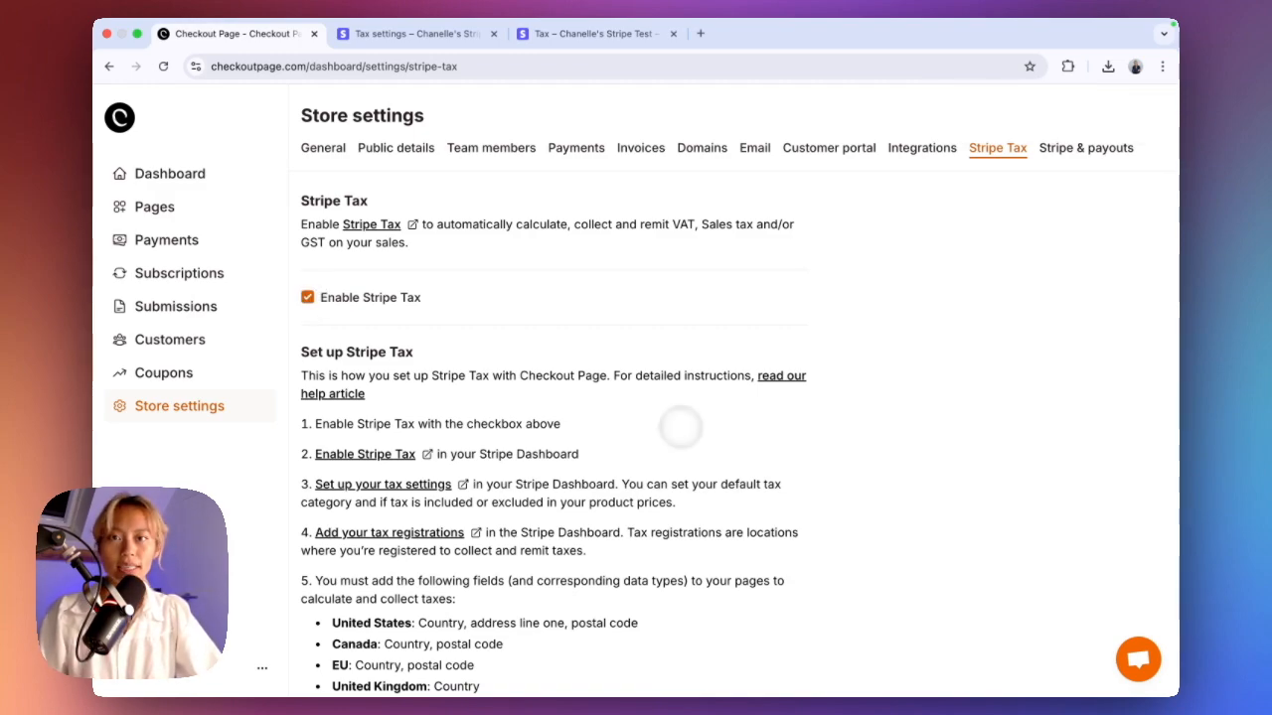
scroll(685, 305, down, 3)
scroll(693, 307, down, 3)
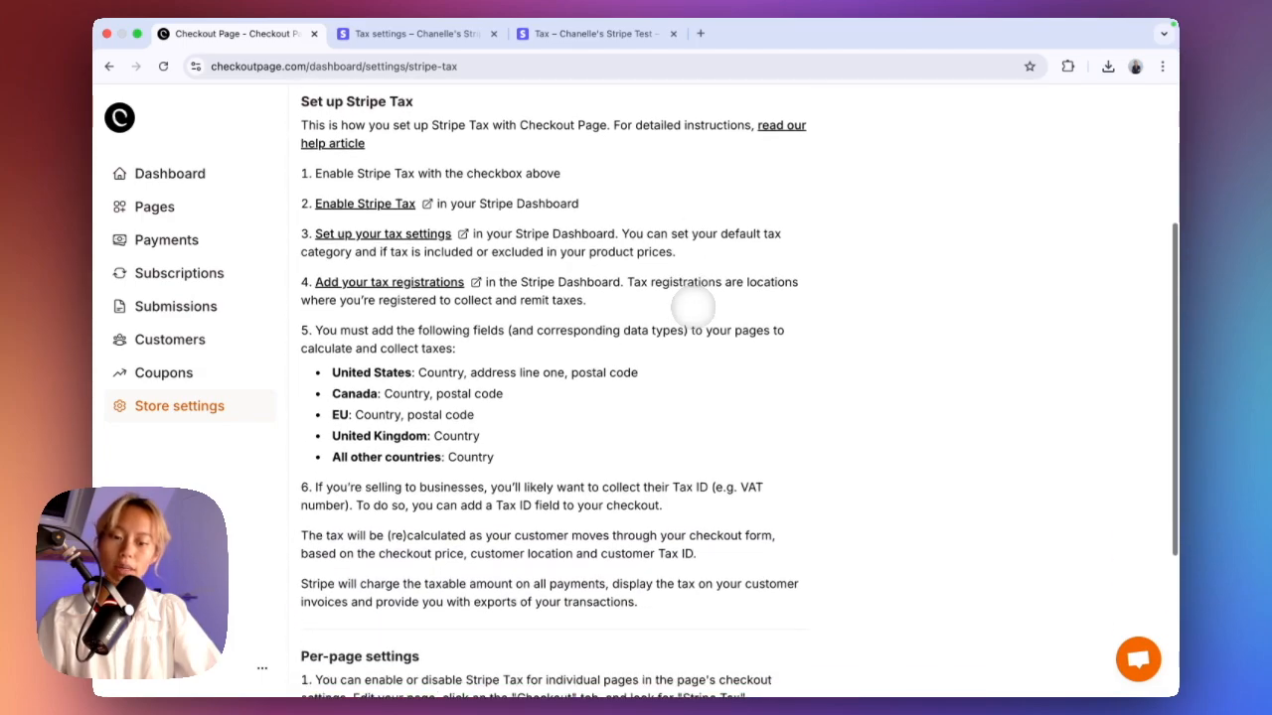
In Stripe's tax settings, set the preset product tax code to General - Electronically Supplied Services and including tax in prices to Automatic
key(ctrl+Tab)
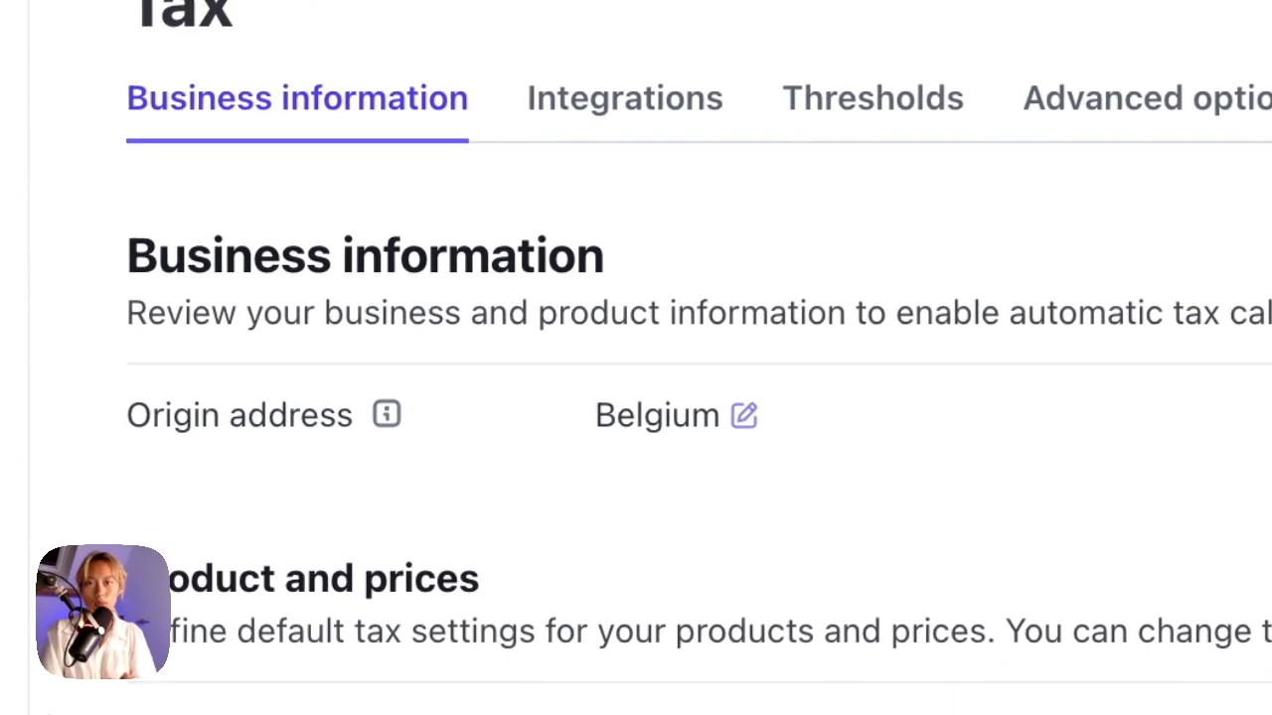
scroll(650, 398, down, 2)
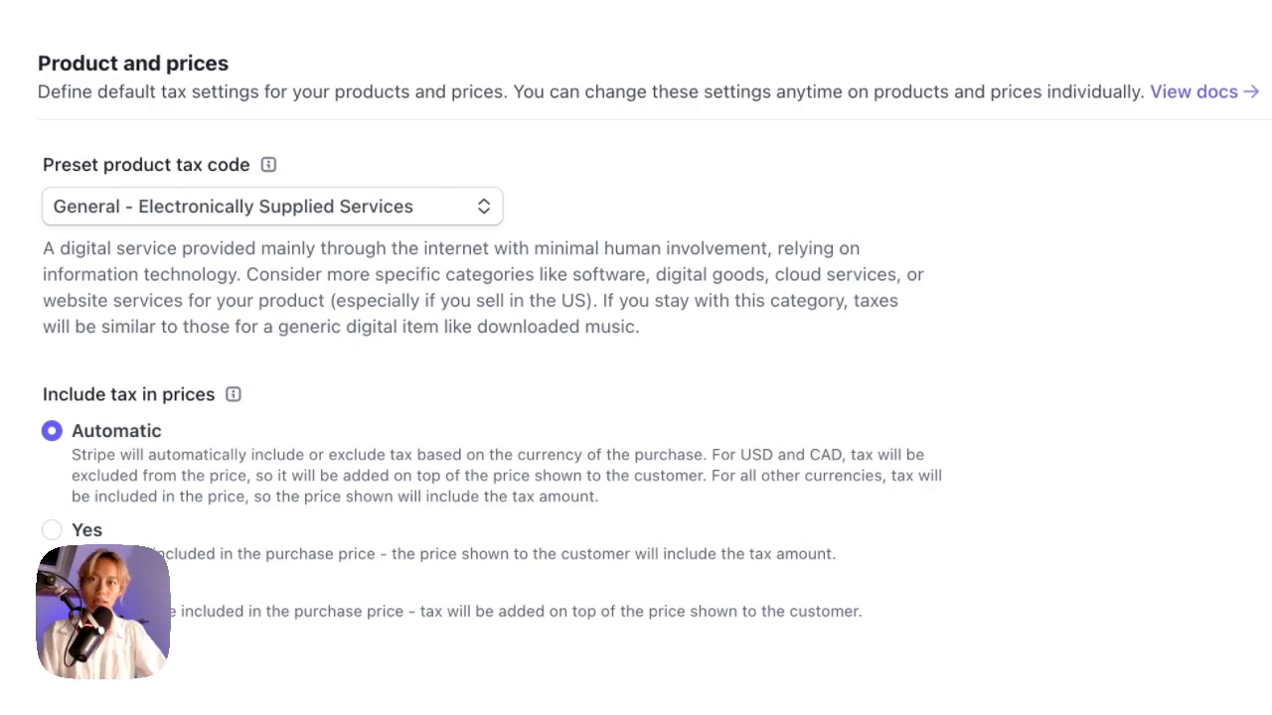
click(418, 206)
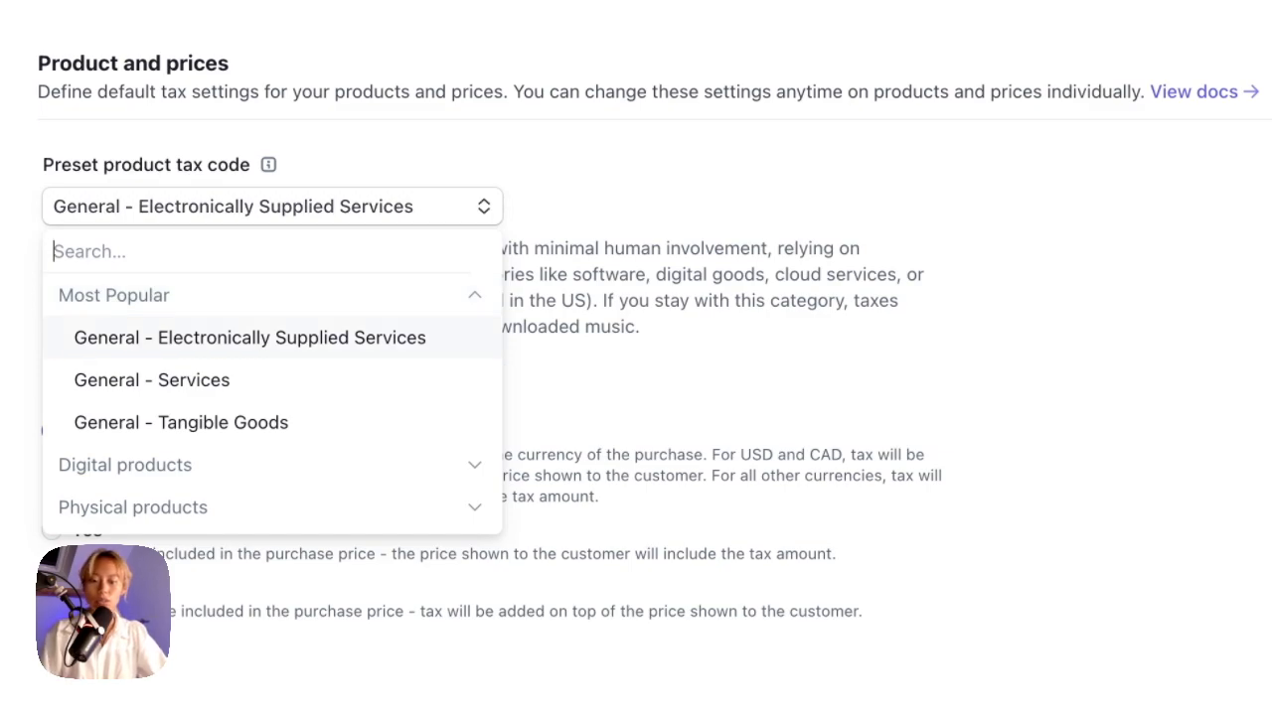
click(285, 339)
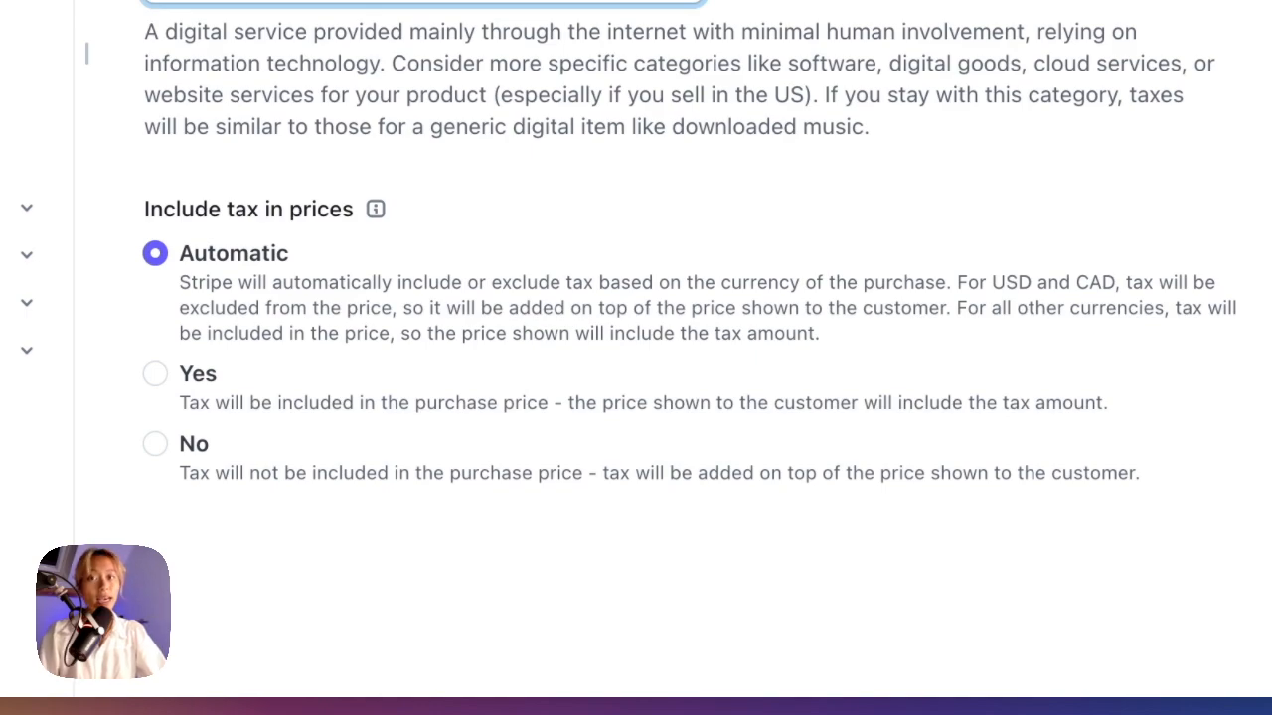
click(149, 447)
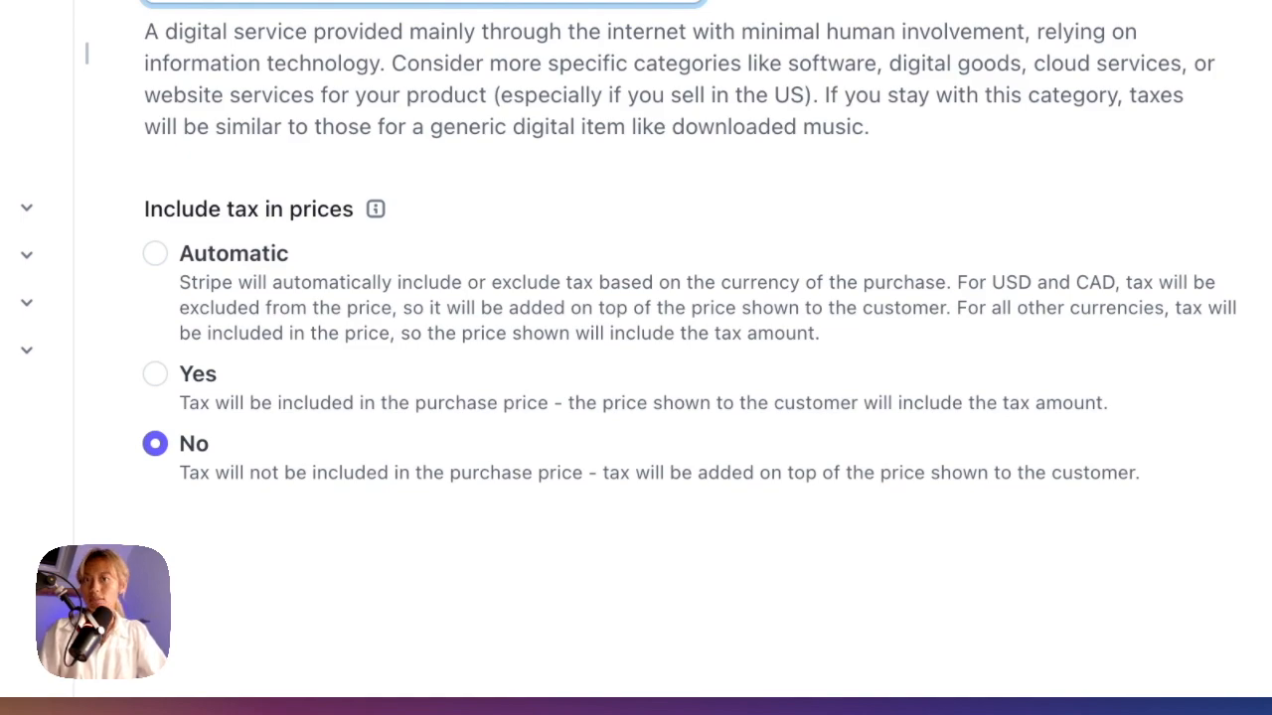
click(151, 254)
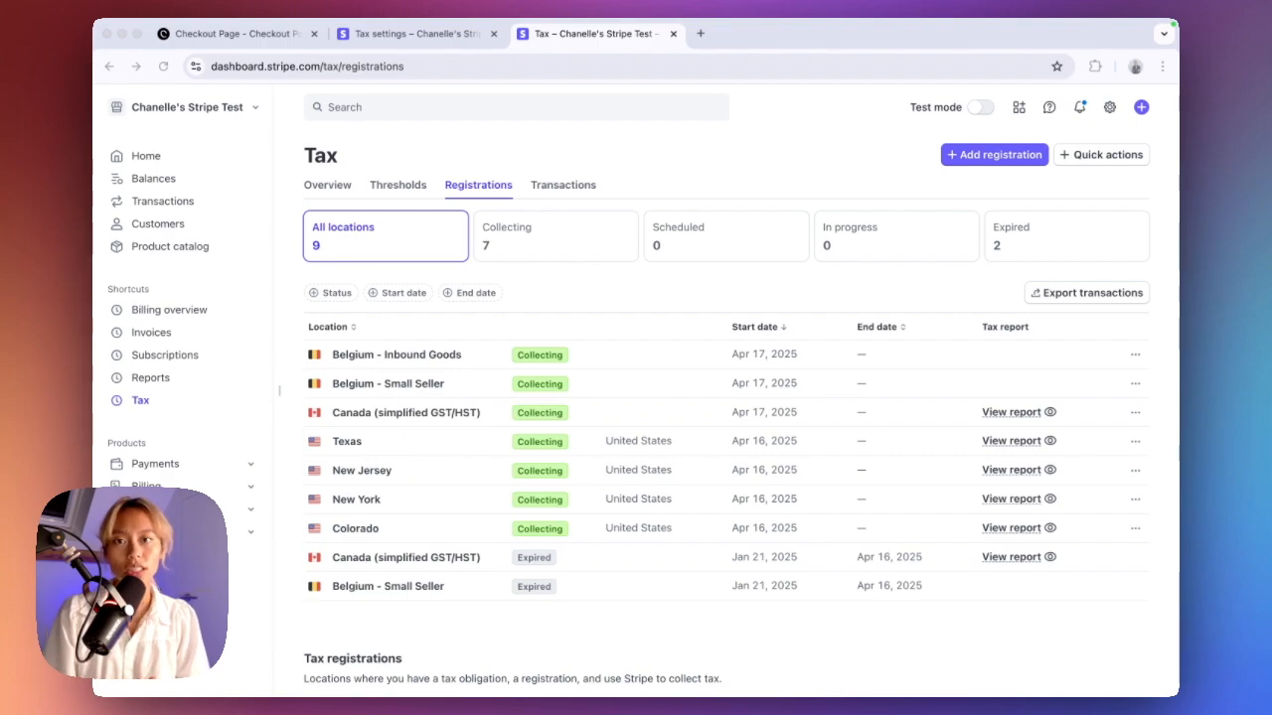
Add a new tax registration in Stripe for California, keeping Yes for already being registered to collect sales tax there
click(928, 174)
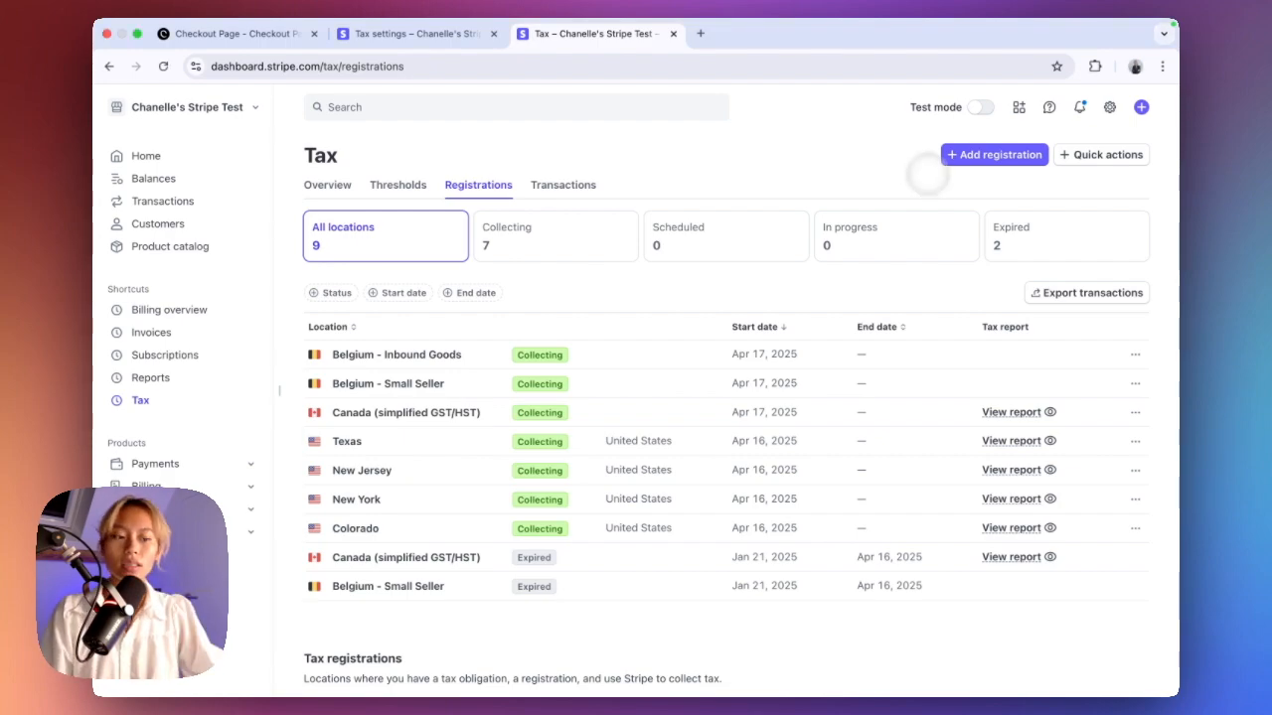
click(994, 154)
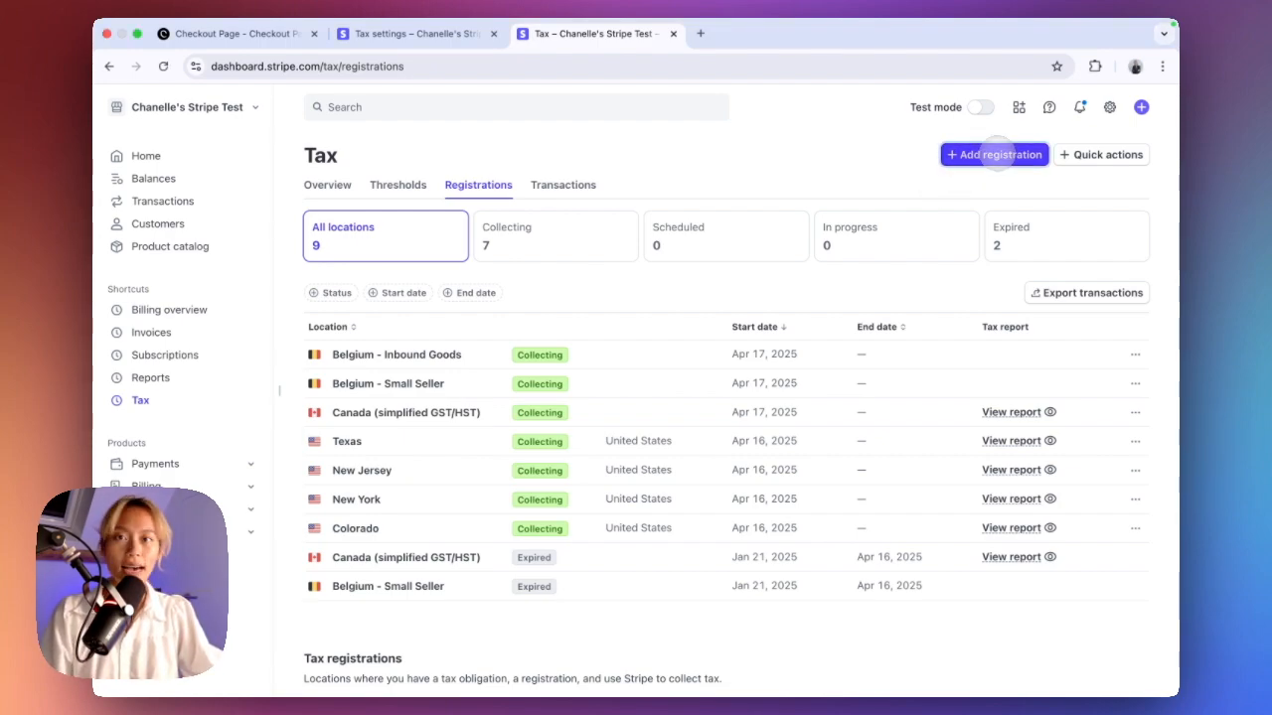
click(989, 309)
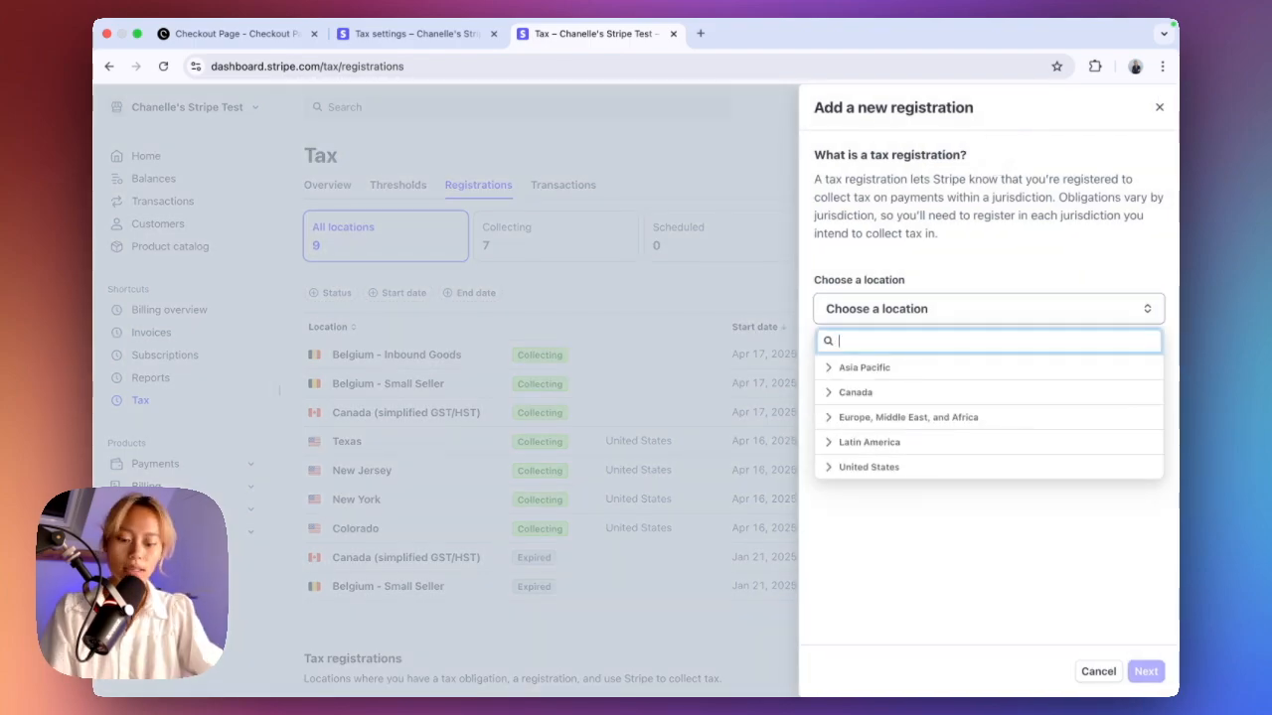
text(cali)
click(972, 386)
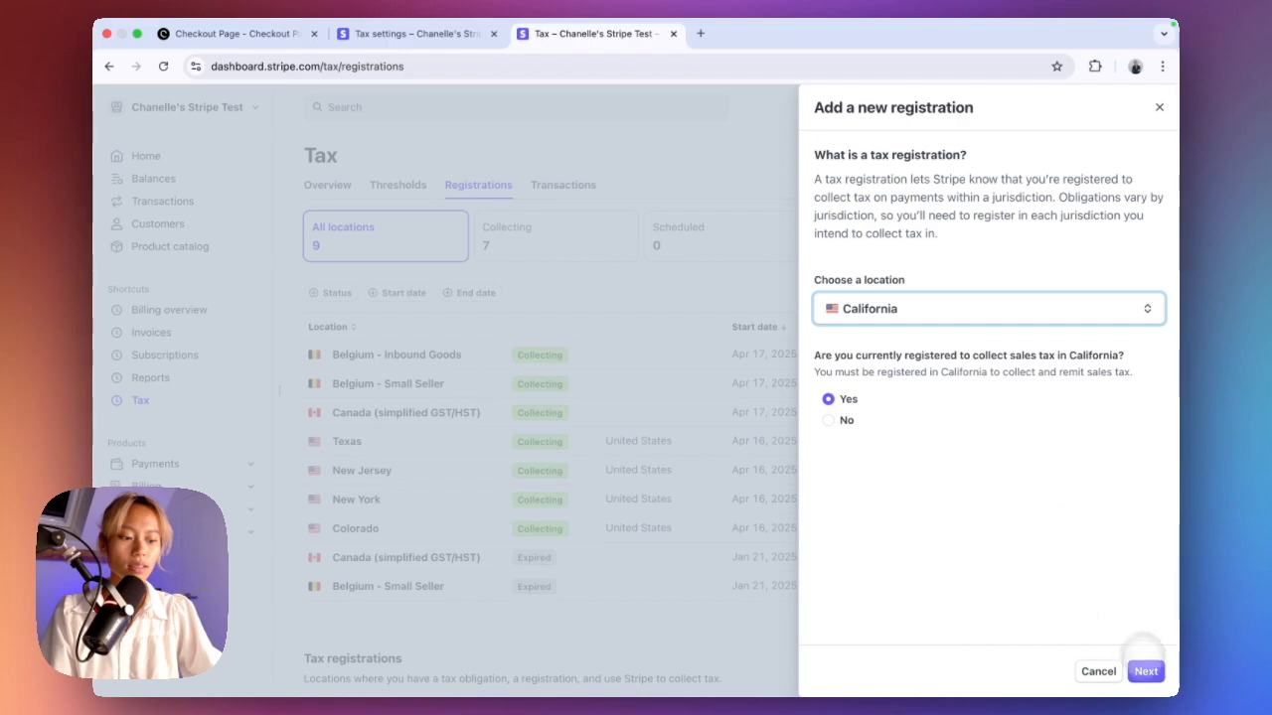
click(1146, 672)
click(1138, 671)
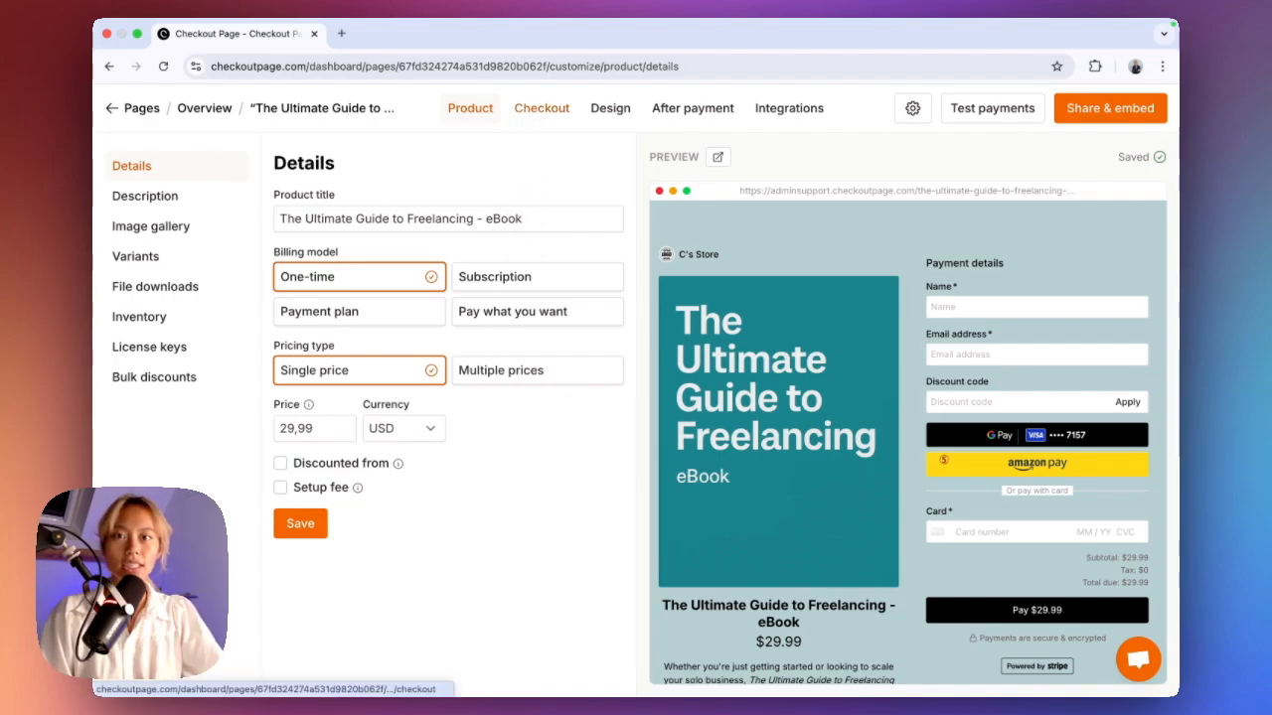
Open the checkout fields of the freelancing eBook page and start adding a new field
click(537, 108)
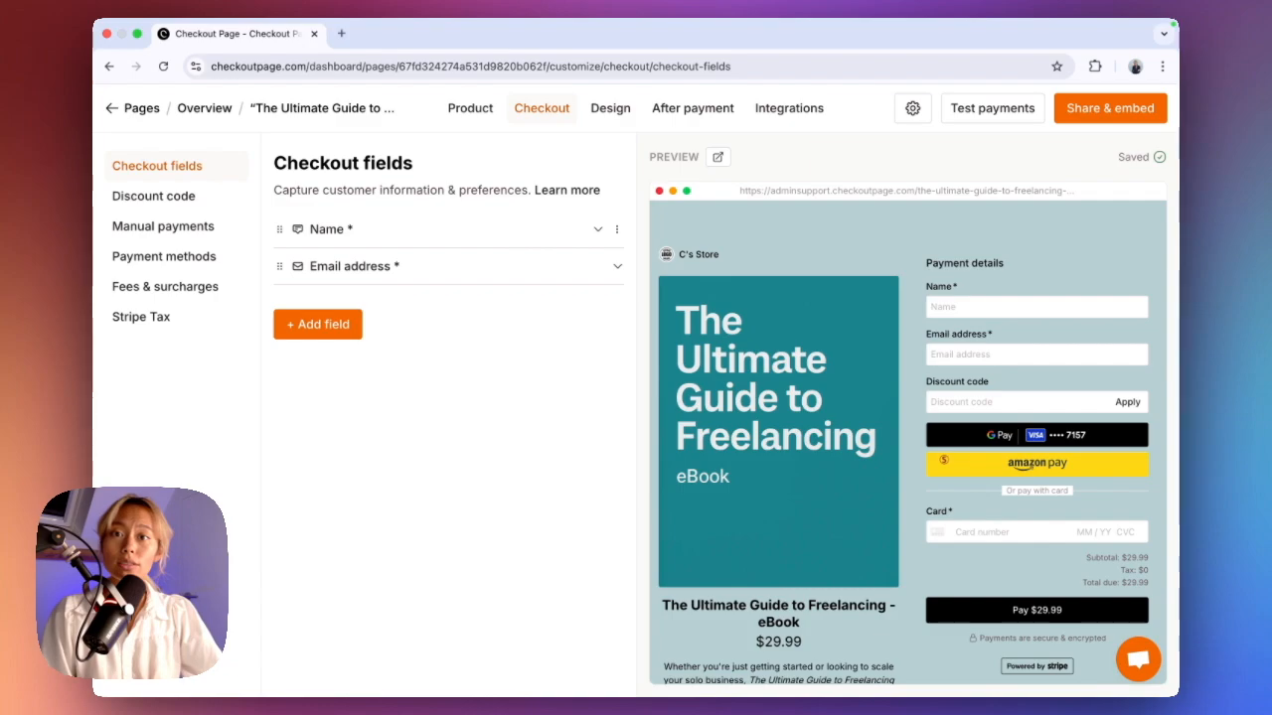
click(353, 324)
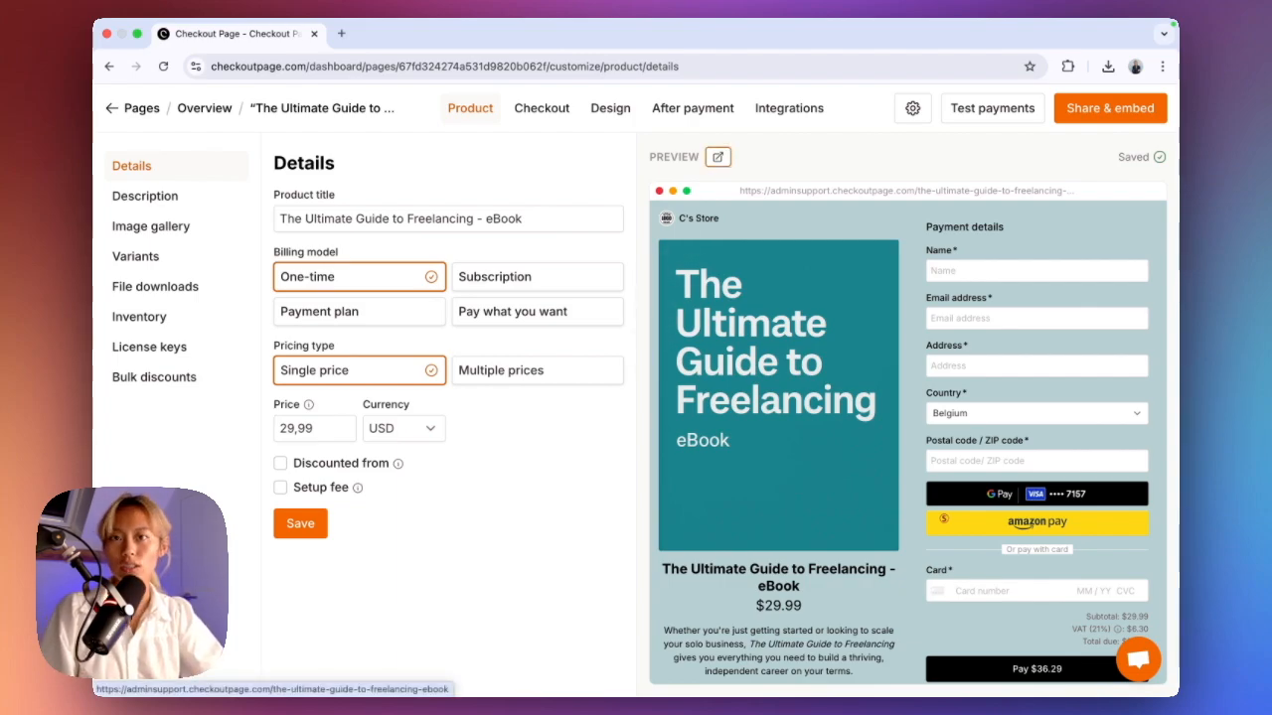
Open the live preview of the freelancing eBook checkout page
click(718, 157)
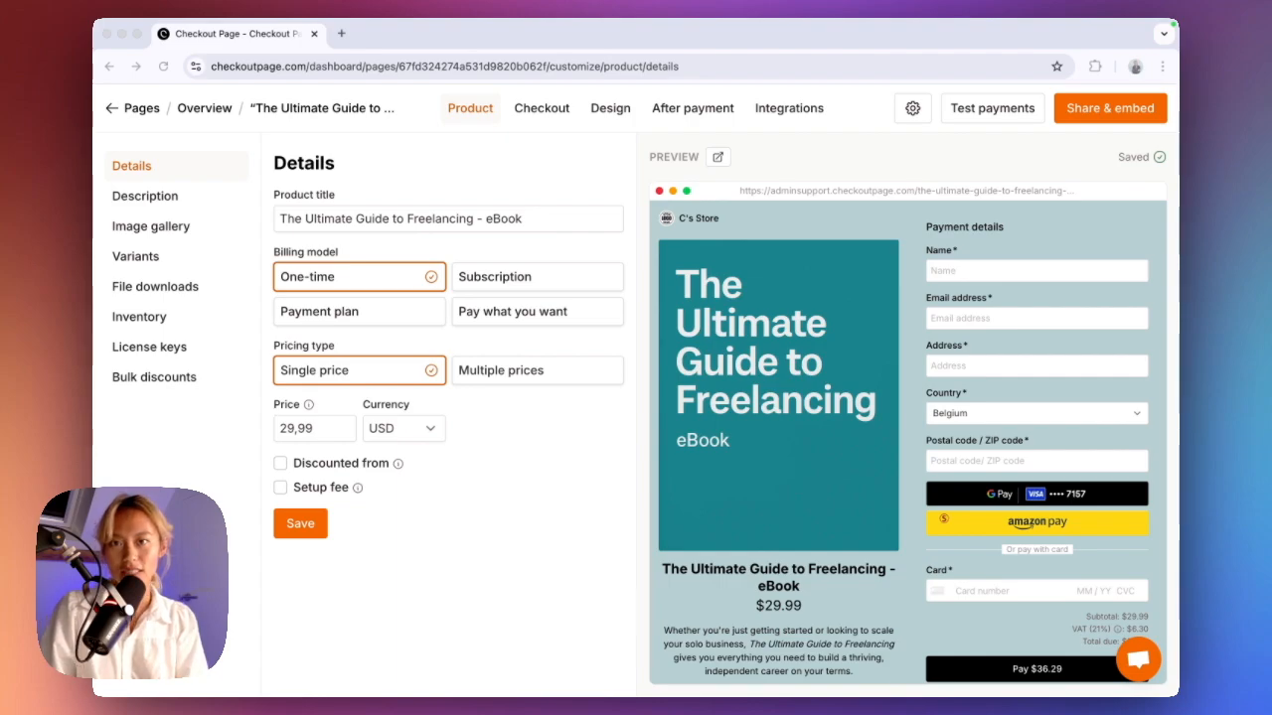
Open the Stripe Tax checkout settings of the eBook page and switch Stripe Tax off and on again for this page
click(582, 170)
click(547, 110)
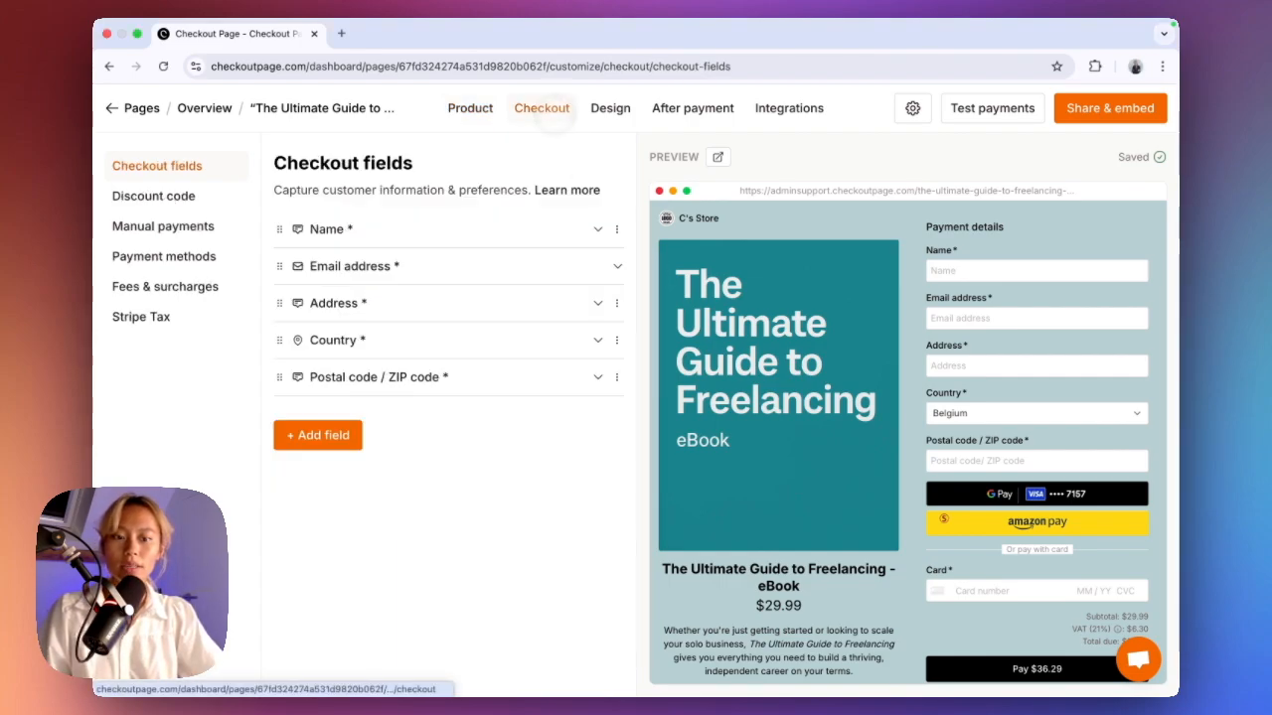
click(171, 318)
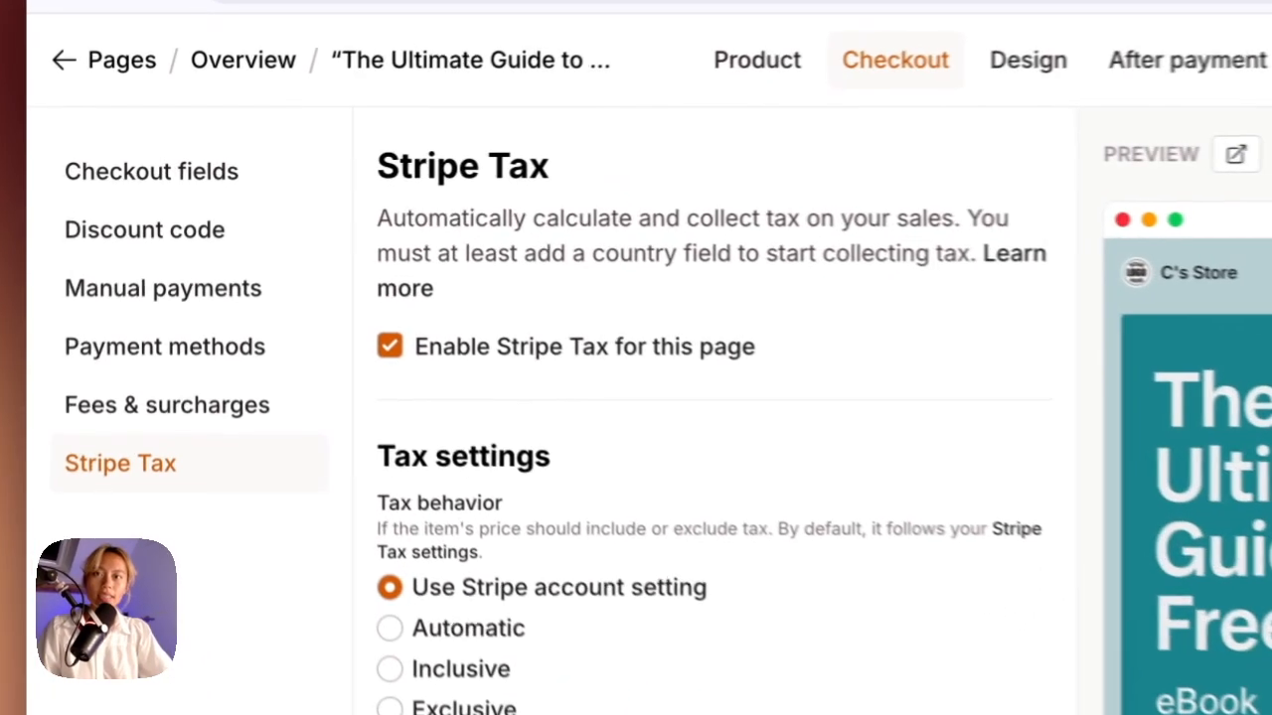
click(294, 267)
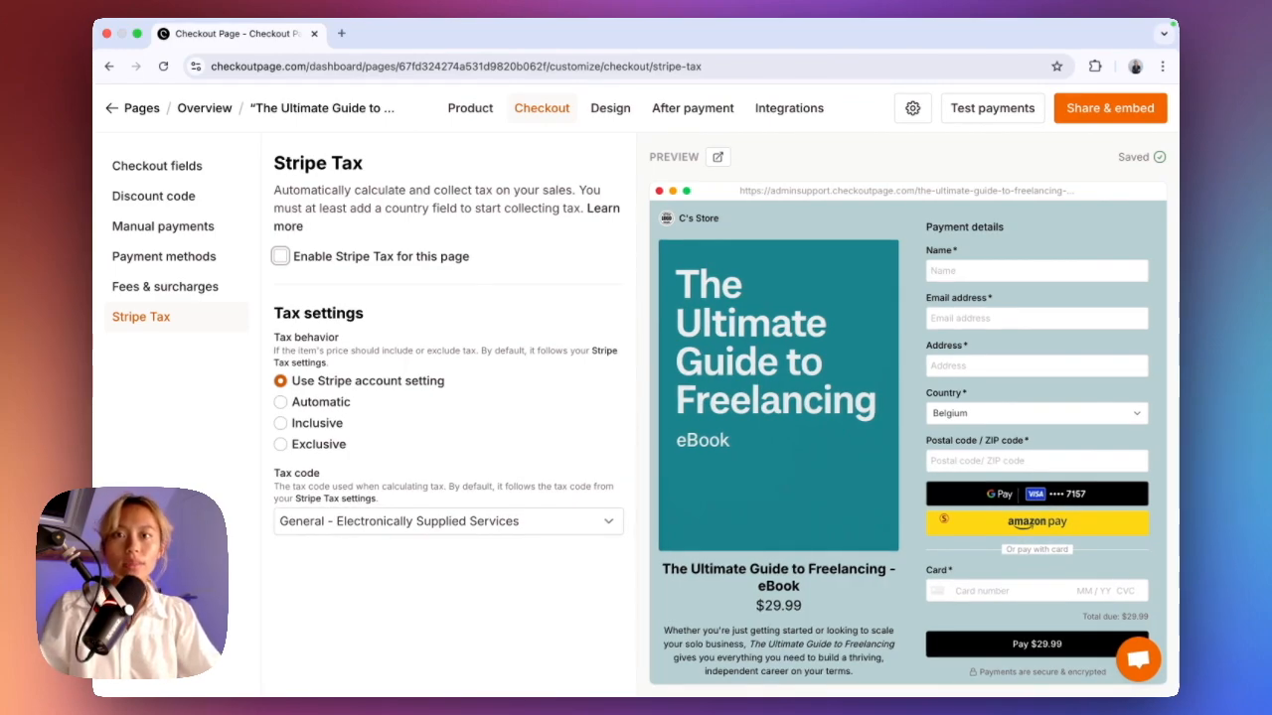
click(280, 256)
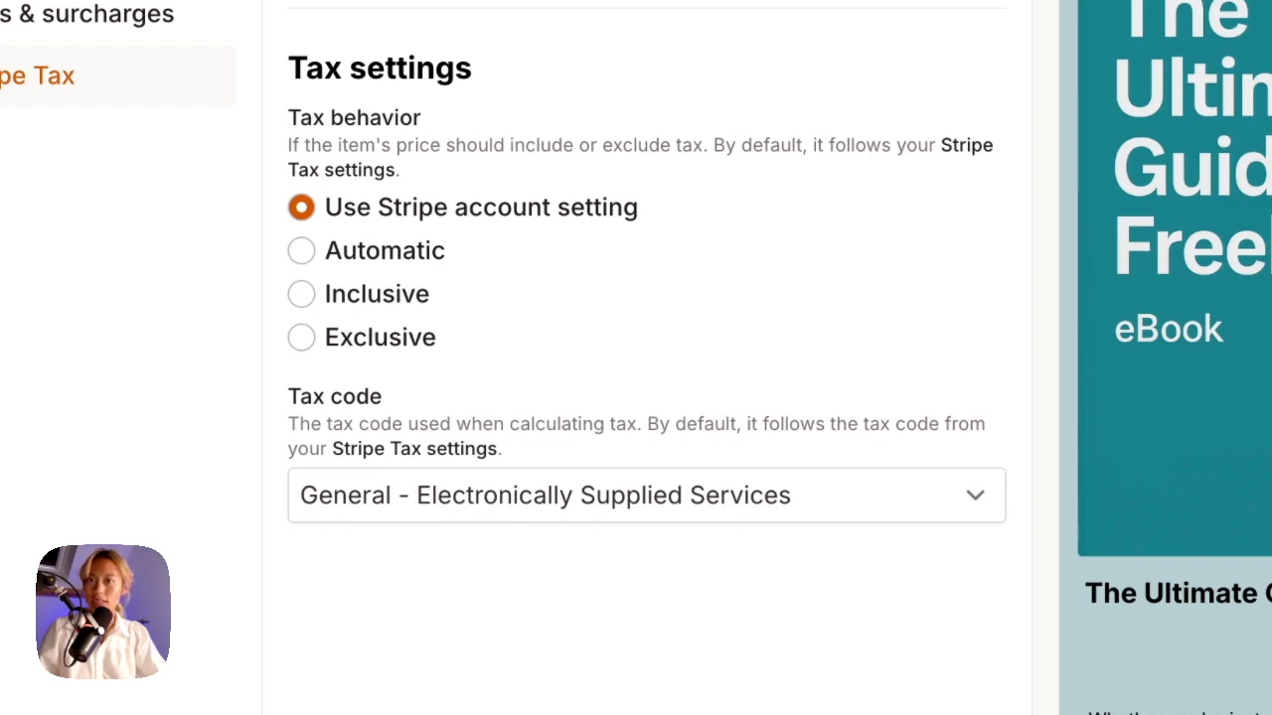
Try the page's tax behavior options, set it to Exclusive, and open the tax code choices
click(301, 208)
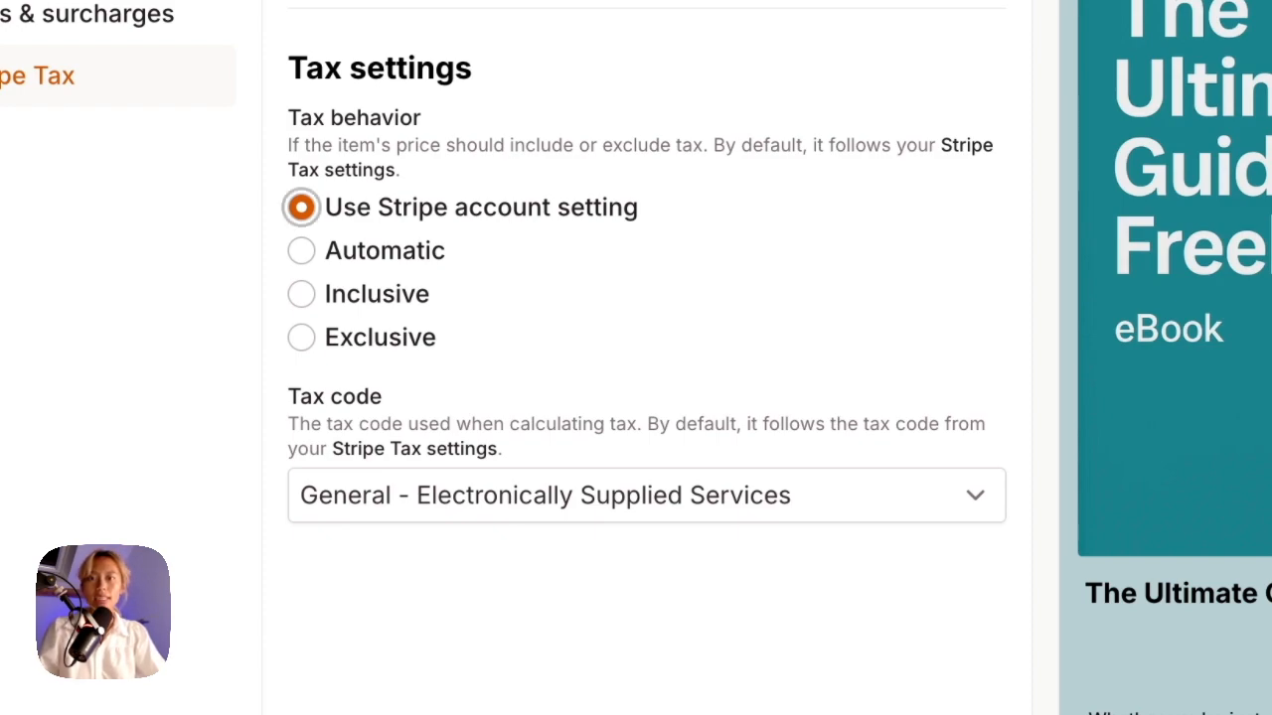
click(301, 252)
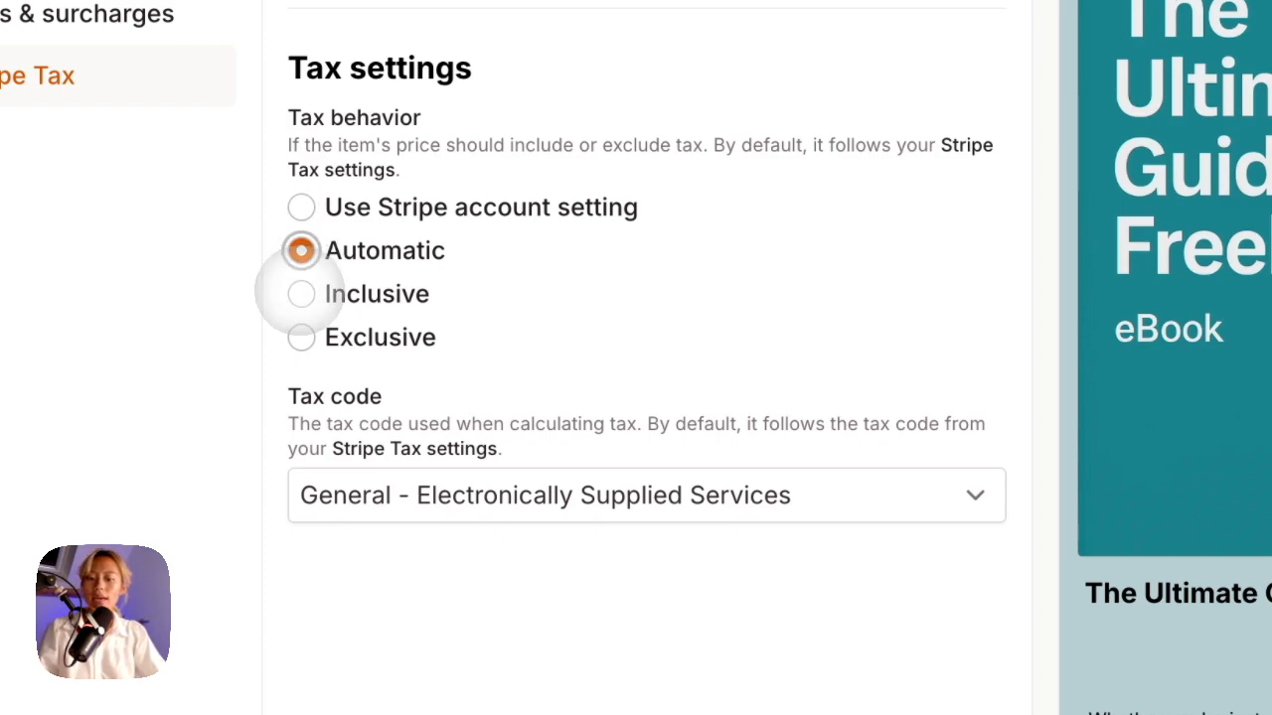
click(300, 294)
click(300, 338)
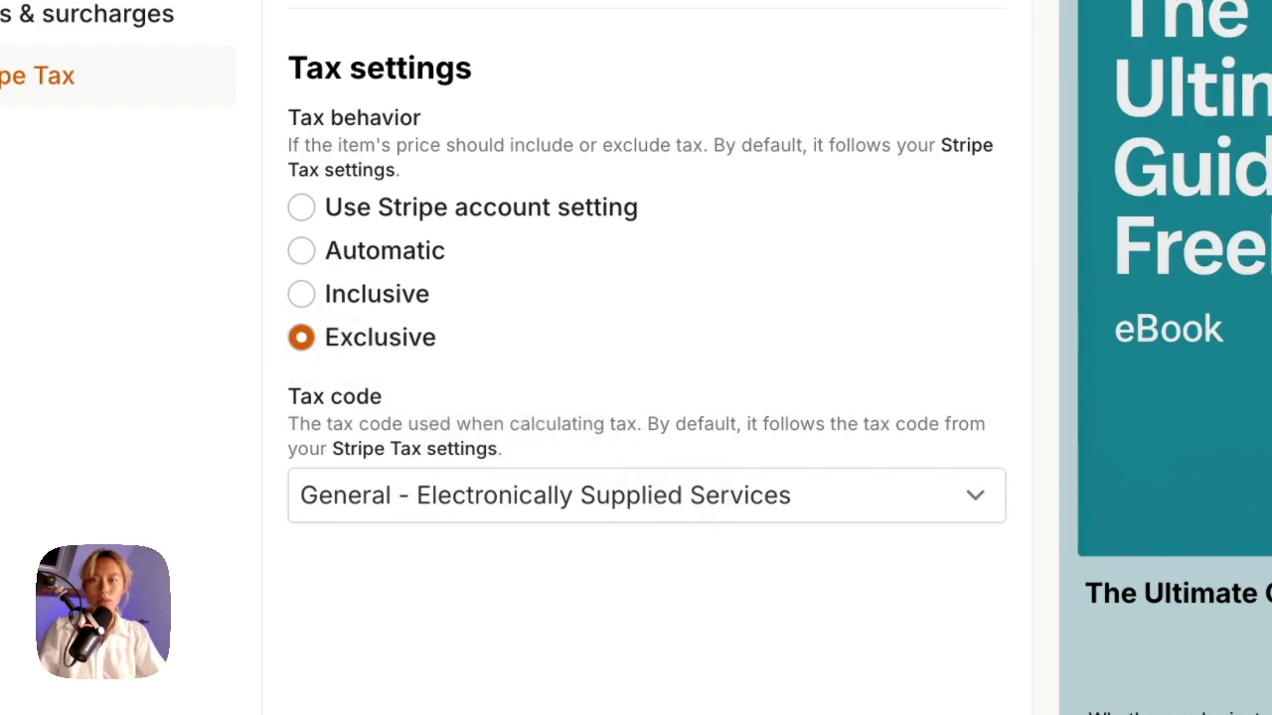
click(685, 495)
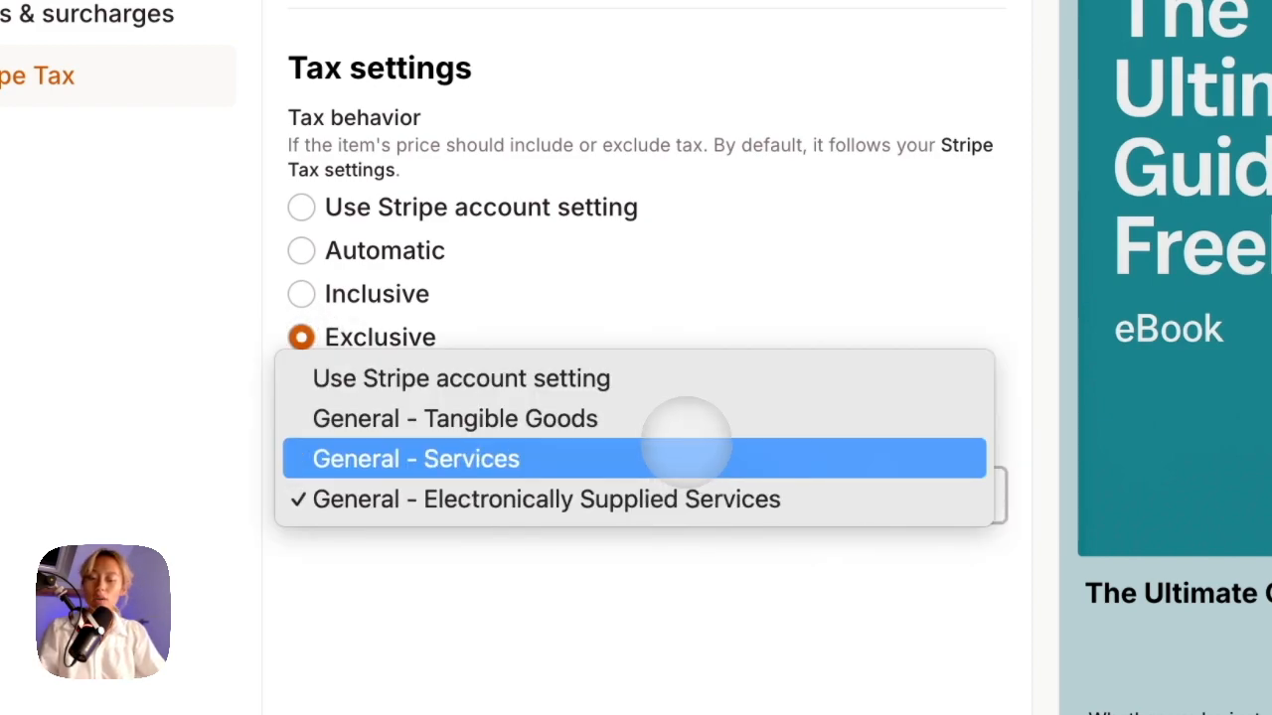